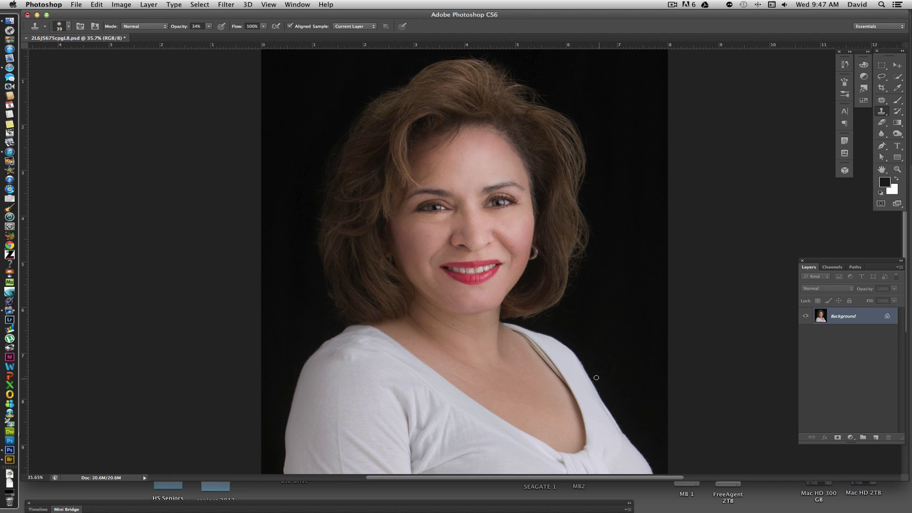
# Zoom in on the portrait's neckline so the shoulder strap fills the view
pyautogui.scroll(5, 597, 384)
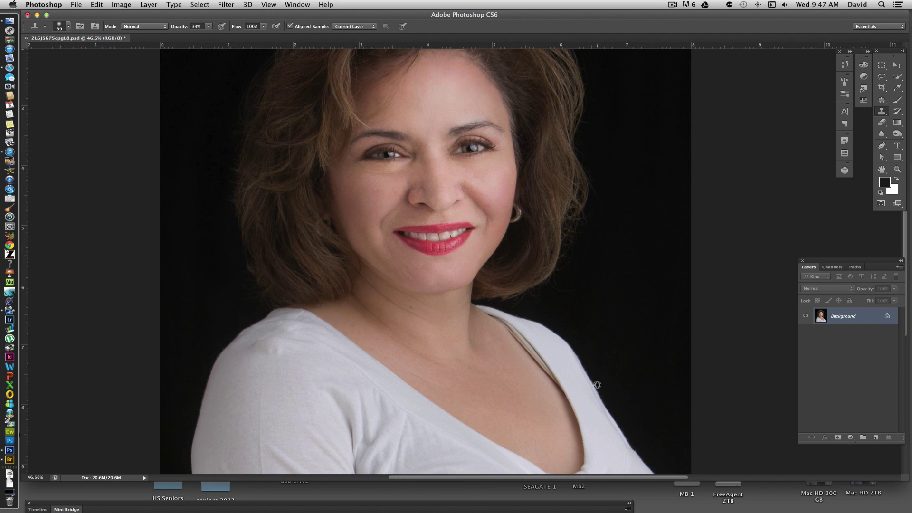
pyautogui.scroll(3, 550, 336)
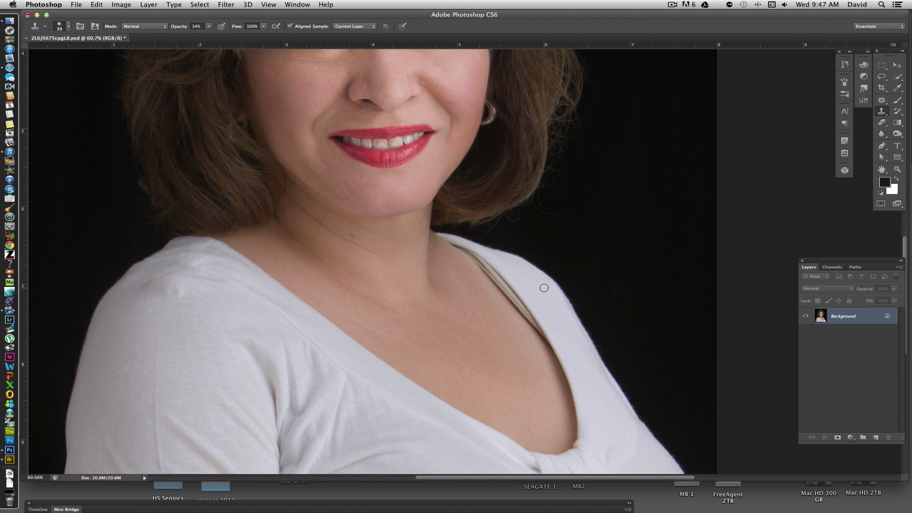
pyautogui.scroll(-2, 569, 320)
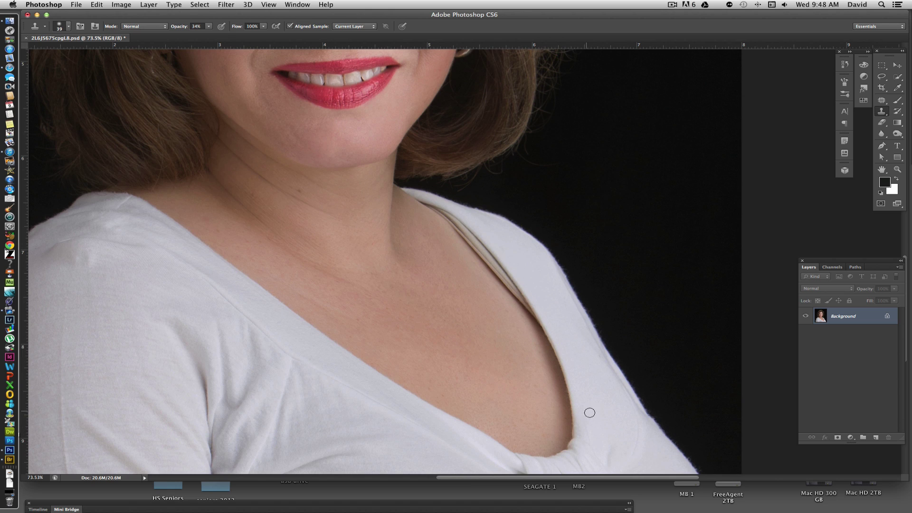
# Lasso a piece of white shirt beside the strap and copy it to Layer 1
pyautogui.click(882, 76)
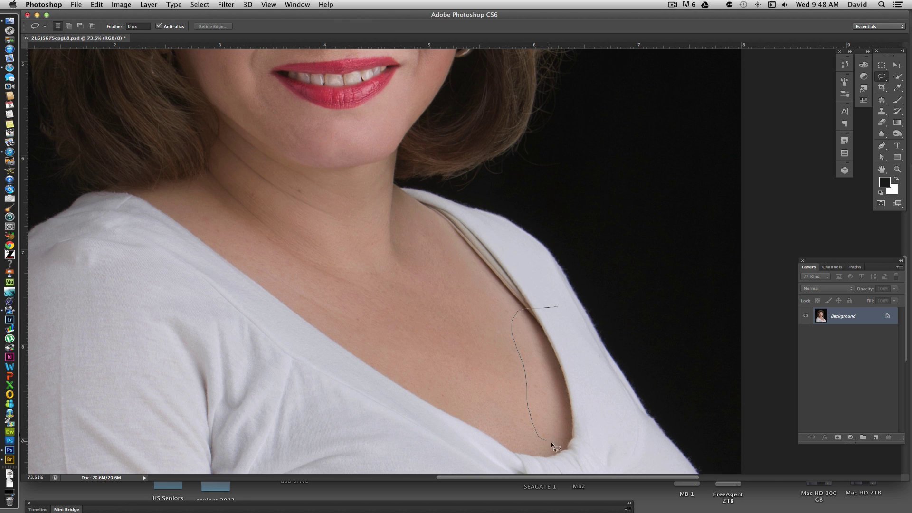
pyautogui.moveTo(592, 433); pyautogui.dragTo(590, 344)
pyautogui.moveTo(572, 314); pyautogui.dragTo(554, 305)
pyautogui.press('super+j')
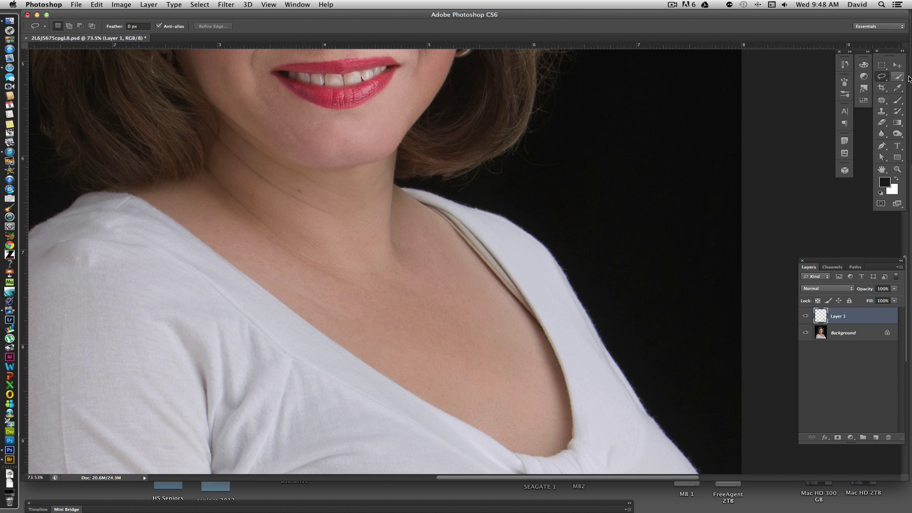
# Move the copied shirt patch up over the shoulder strap
pyautogui.click(897, 65)
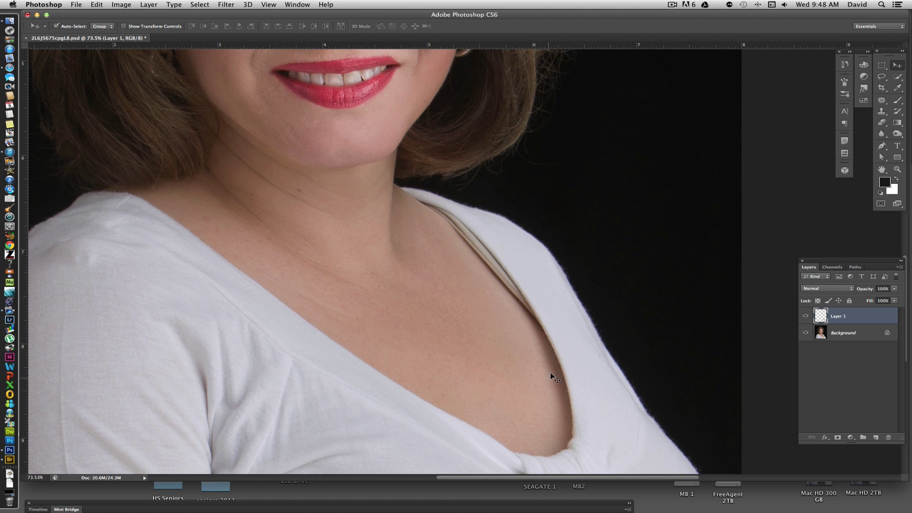
pyautogui.moveTo(558, 348); pyautogui.dragTo(487, 234)
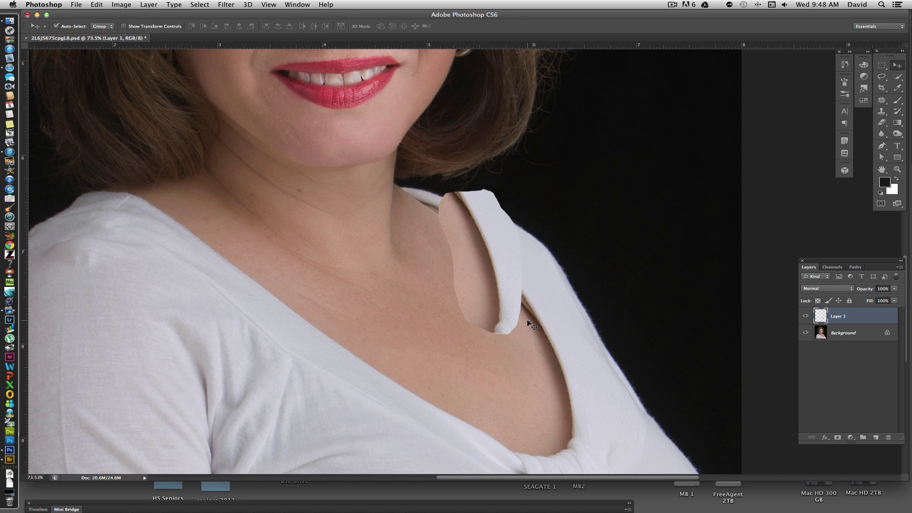
pyautogui.press('super+t')
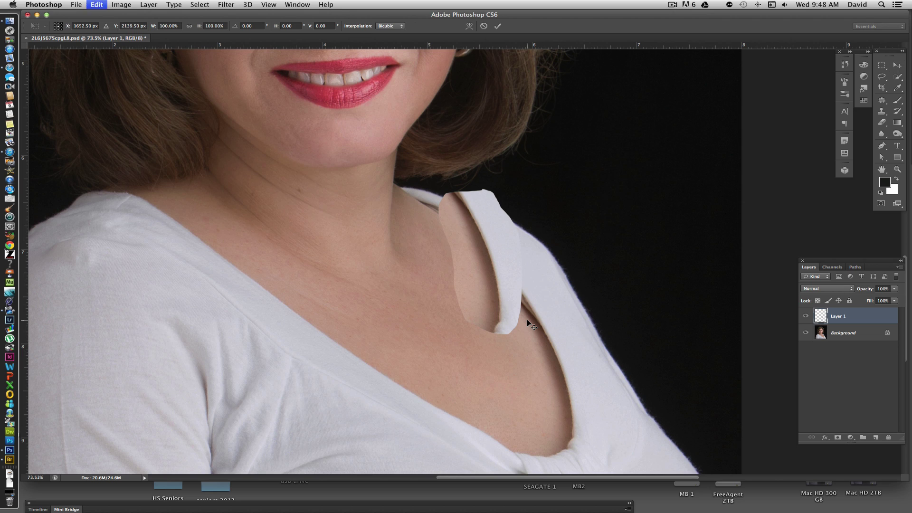
# Rotate the Layer 1 patch to the neckline angle, warp it along the shoulder curve, and commit
pyautogui.moveTo(554, 342); pyautogui.dragTo(584, 323)
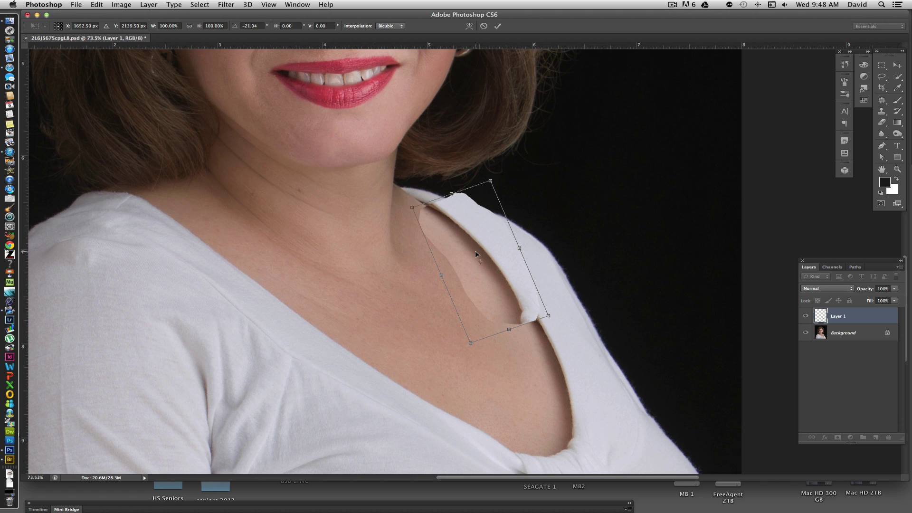
pyautogui.rightClick(494, 274)
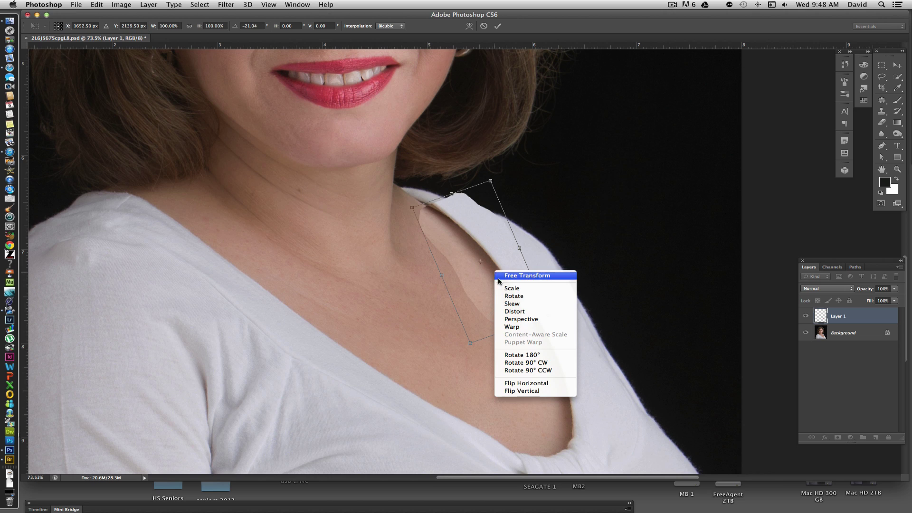
pyautogui.click(512, 327)
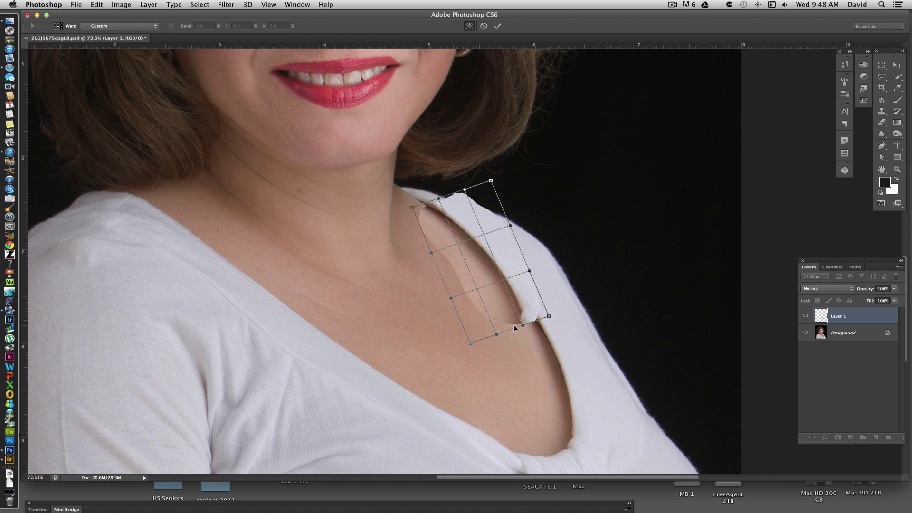
pyautogui.moveTo(522, 325); pyautogui.dragTo(569, 358)
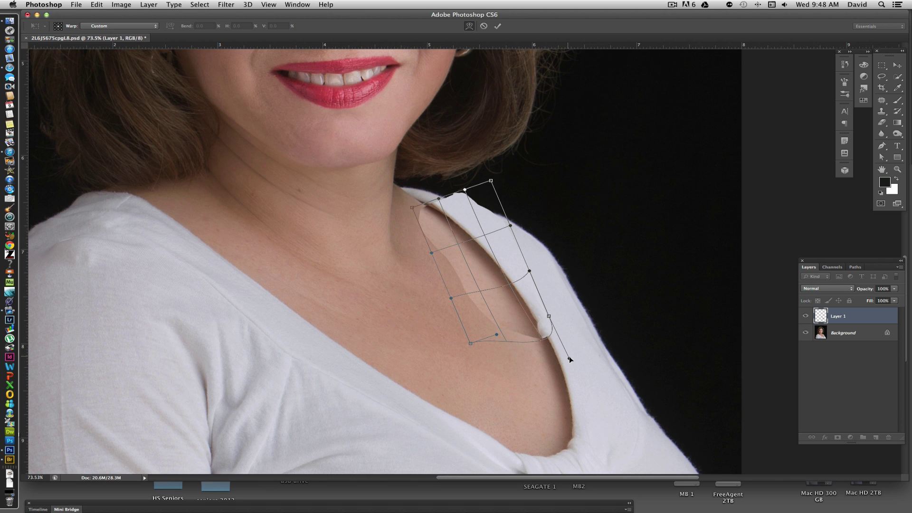
pyautogui.moveTo(431, 206); pyautogui.dragTo(418, 197)
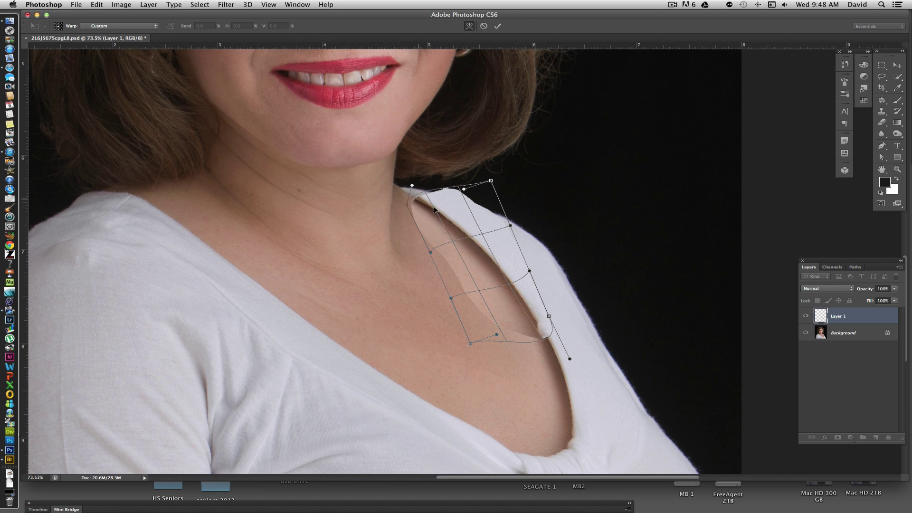
pyautogui.moveTo(502, 239); pyautogui.dragTo(512, 258)
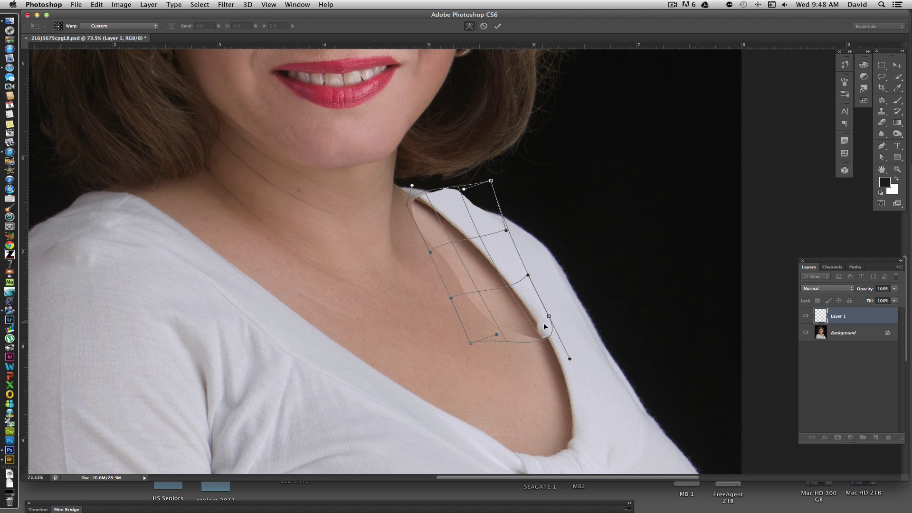
pyautogui.moveTo(541, 340); pyautogui.dragTo(552, 357)
pyautogui.moveTo(528, 296); pyautogui.dragTo(531, 297)
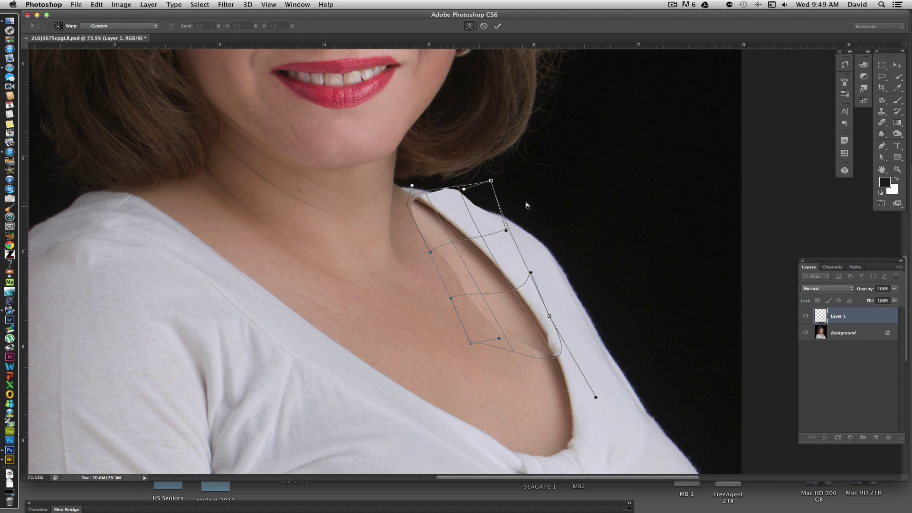
pyautogui.click(497, 27)
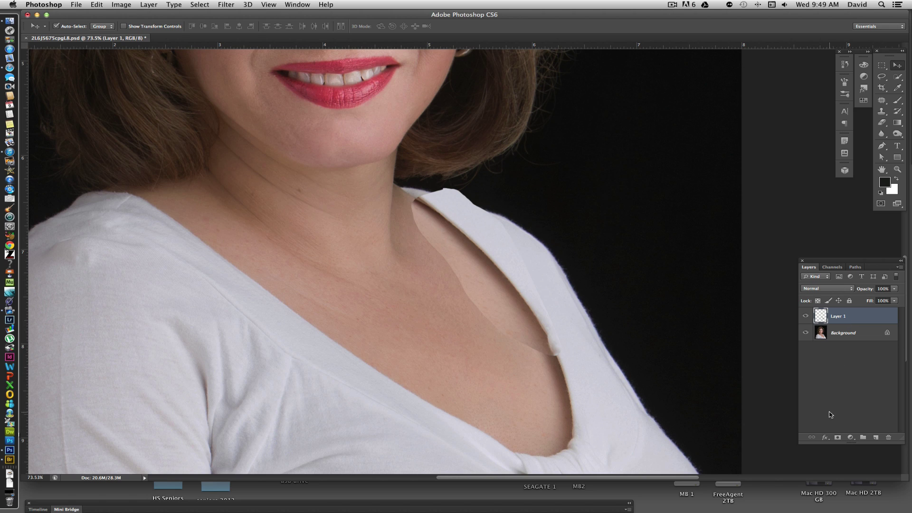
# Add a layer mask to Layer 1 and paint out the grey shirt tip in black at 100%
pyautogui.click(837, 438)
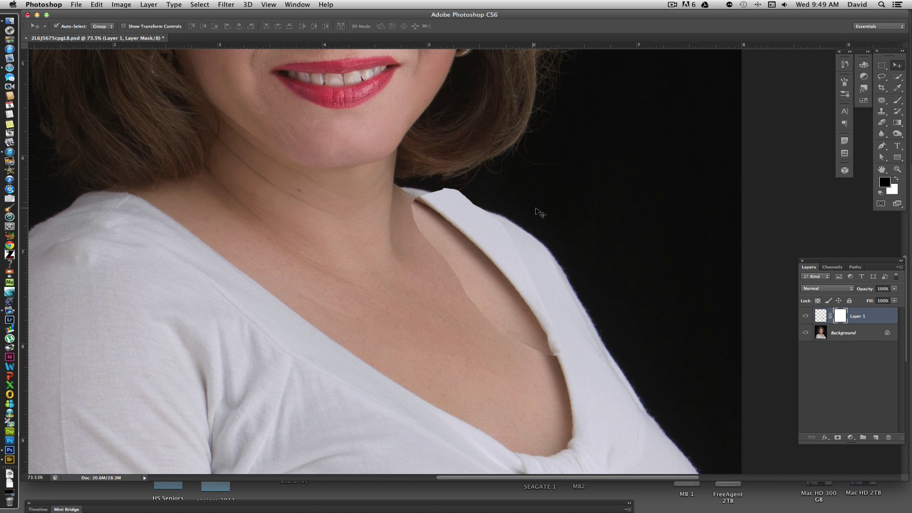
pyautogui.press('b')
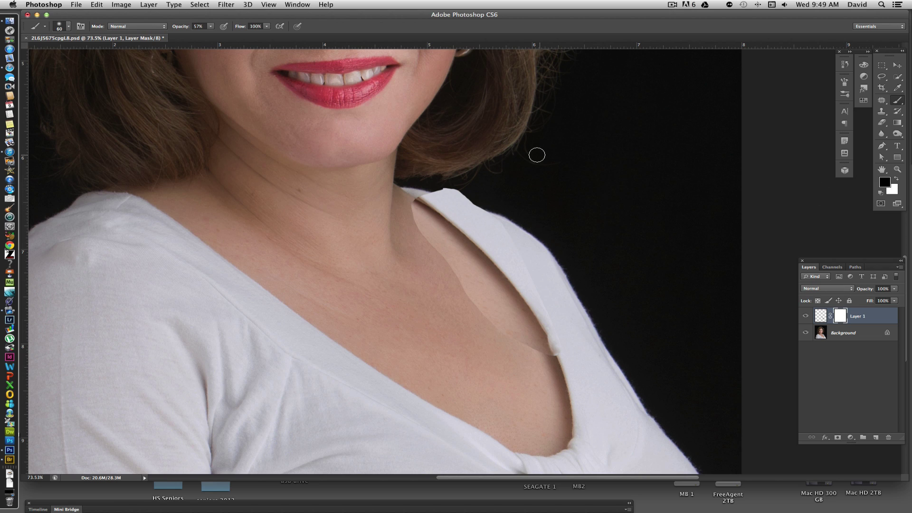
pyautogui.moveTo(464, 200)
pyautogui.mouseDown()
pyautogui.moveTo(447, 193)
pyautogui.moveTo(461, 189)
pyautogui.mouseUp()
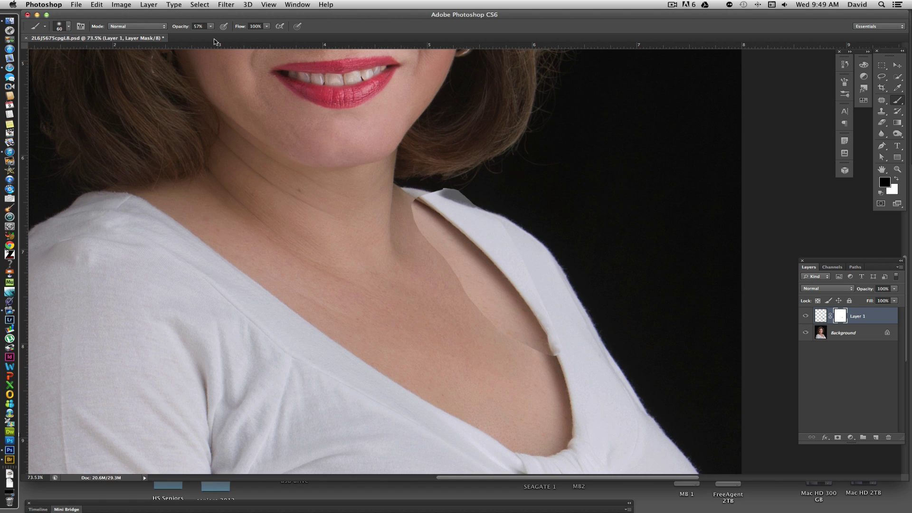
pyautogui.moveTo(179, 28); pyautogui.dragTo(224, 29)
pyautogui.moveTo(487, 204)
pyautogui.mouseDown()
pyautogui.moveTo(432, 194)
pyautogui.moveTo(484, 200)
pyautogui.moveTo(431, 185)
pyautogui.moveTo(500, 220)
pyautogui.mouseUp()
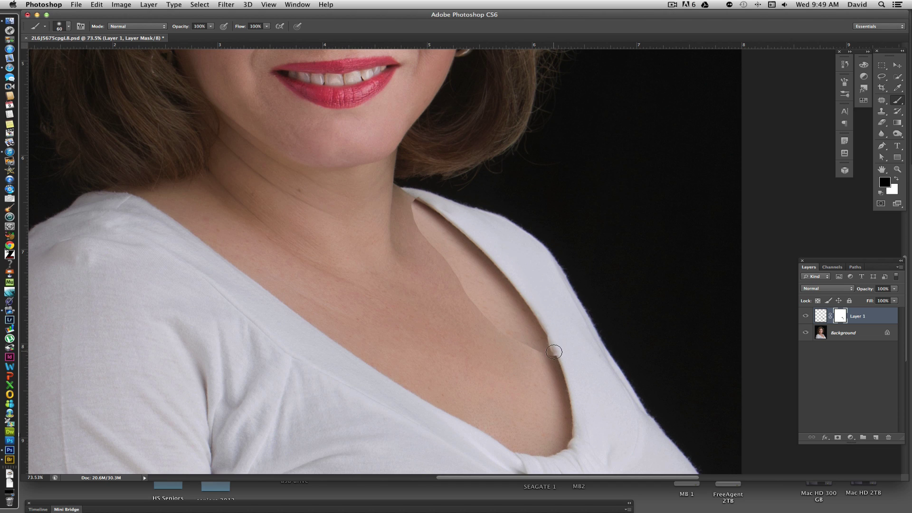
# Blend the patch into the skin along the collarbone with the brush at 73% opacity
pyautogui.moveTo(551, 342); pyautogui.dragTo(553, 350)
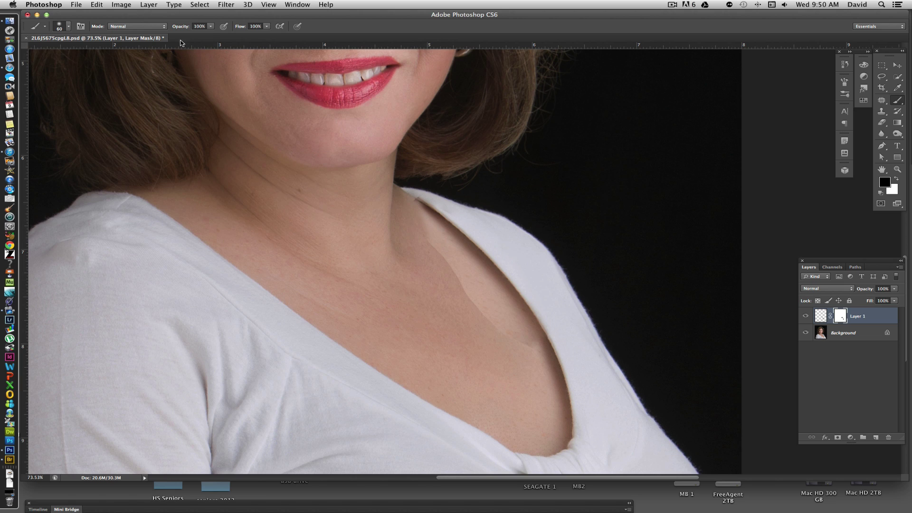
pyautogui.moveTo(184, 29); pyautogui.dragTo(161, 29)
pyautogui.moveTo(516, 334)
pyautogui.mouseDown()
pyautogui.moveTo(478, 307)
pyautogui.moveTo(485, 318)
pyautogui.moveTo(506, 328)
pyautogui.moveTo(461, 279)
pyautogui.moveTo(472, 299)
pyautogui.moveTo(464, 294)
pyautogui.moveTo(434, 247)
pyautogui.moveTo(514, 341)
pyautogui.moveTo(508, 314)
pyautogui.moveTo(416, 214)
pyautogui.mouseUp()
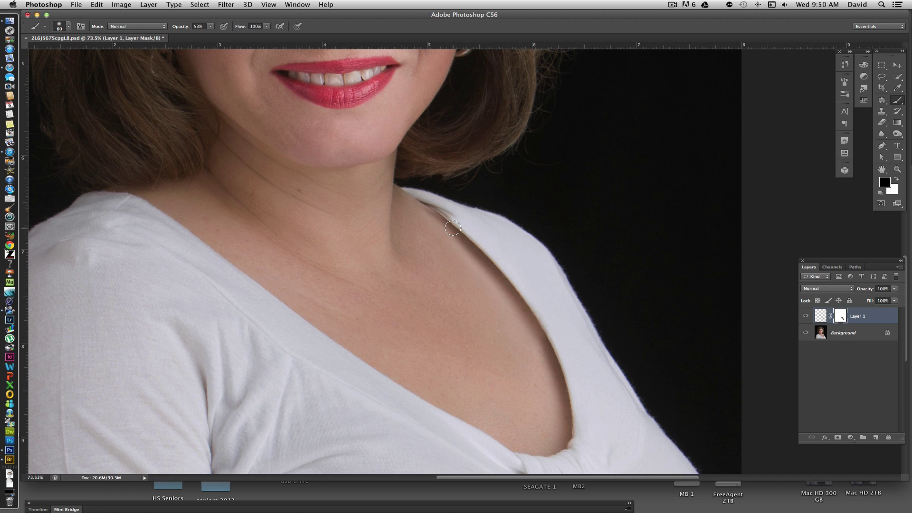
# Zoom in on the collar edge and set up a 39-pixel white brush
pyautogui.scroll(3, 449, 216)
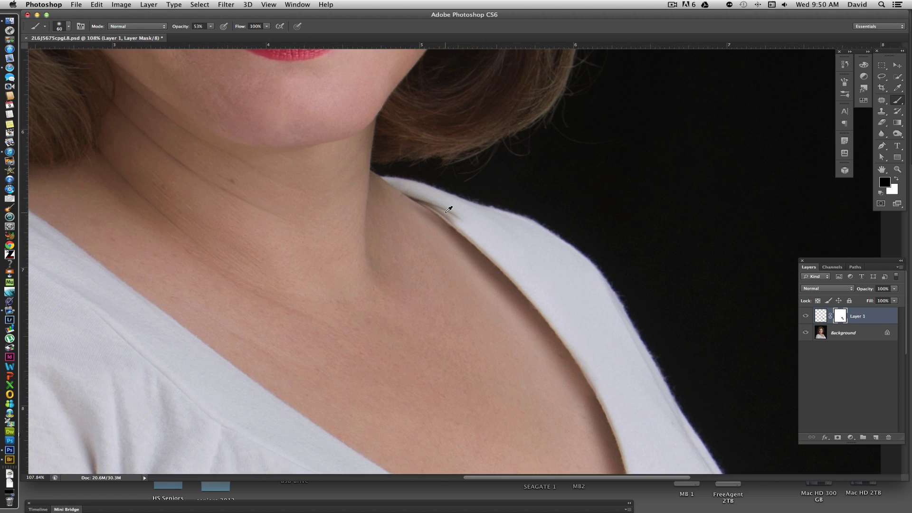
pyautogui.scroll(3, 449, 209)
pyautogui.moveTo(489, 212); pyautogui.dragTo(535, 230)
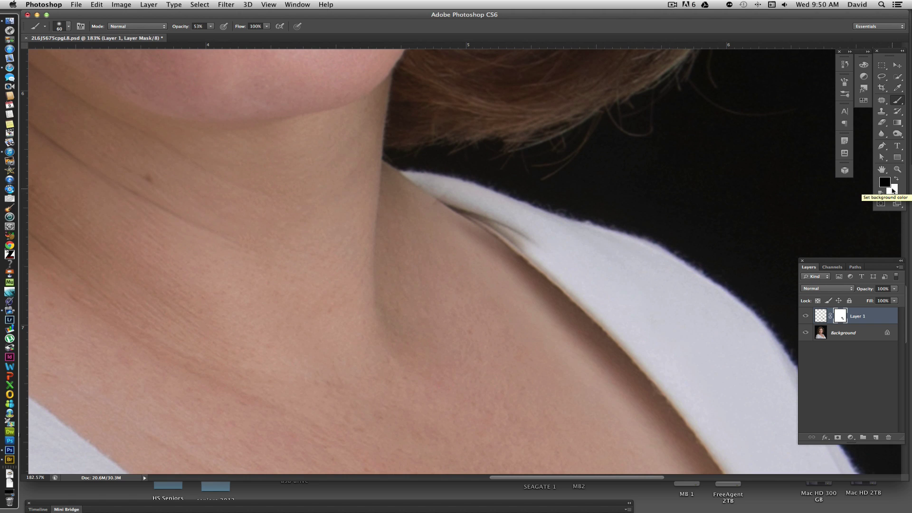
pyautogui.press('x')
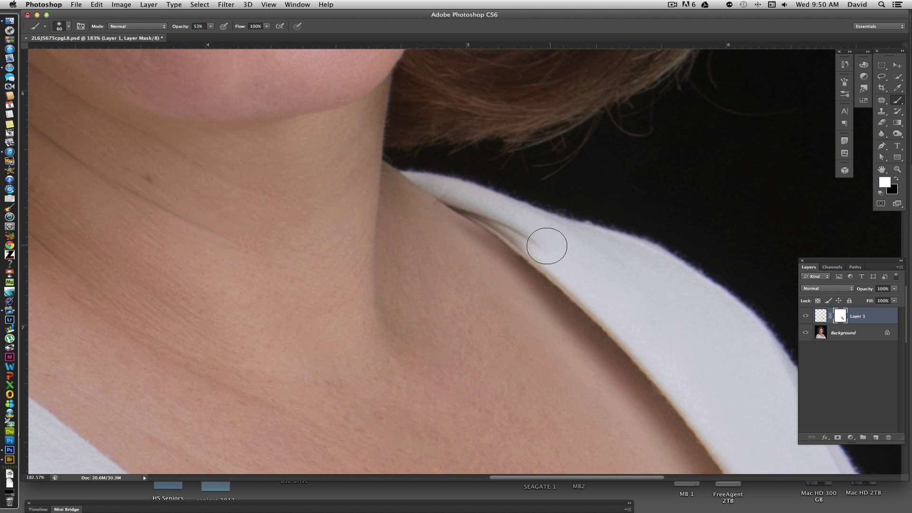
pyautogui.rightClick(553, 247)
pyautogui.click(588, 266)
pyautogui.press('Return')
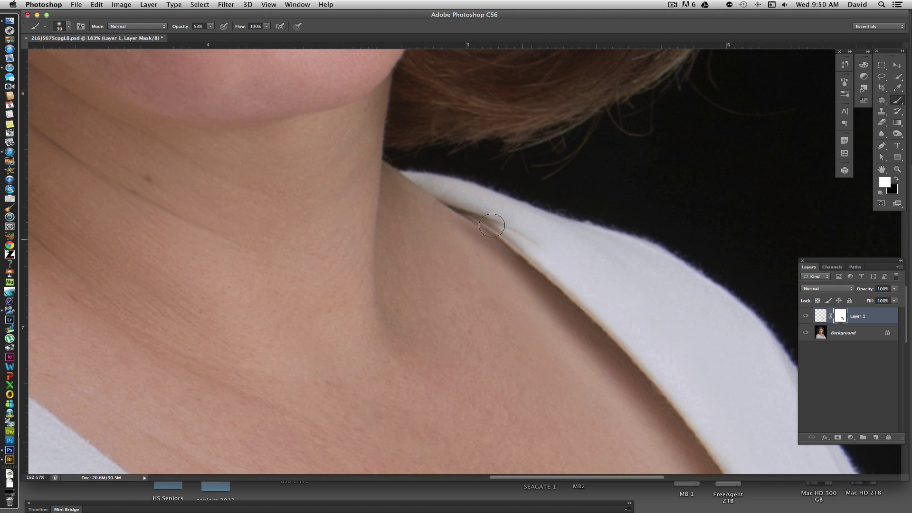
# Paint the mask white over the dark collar line, then restore black and fit the portrait on screen
pyautogui.moveTo(478, 209)
pyautogui.mouseDown()
pyautogui.moveTo(499, 212)
pyautogui.moveTo(464, 200)
pyautogui.moveTo(520, 236)
pyautogui.moveTo(473, 205)
pyautogui.moveTo(488, 208)
pyautogui.mouseUp()
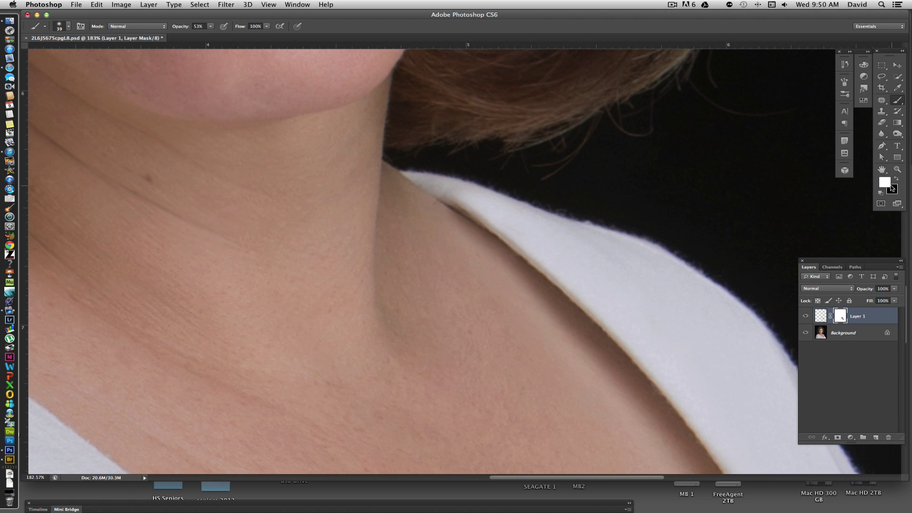
pyautogui.press('x')
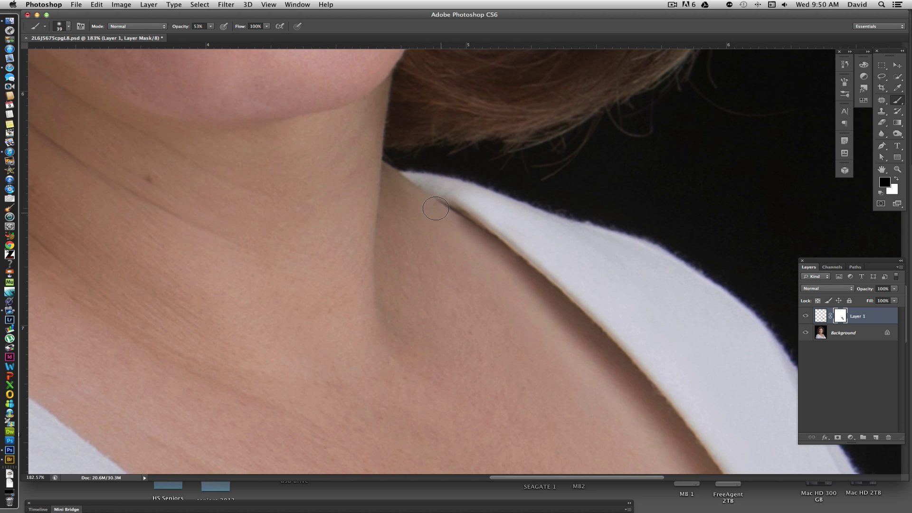
pyautogui.press('super+0')
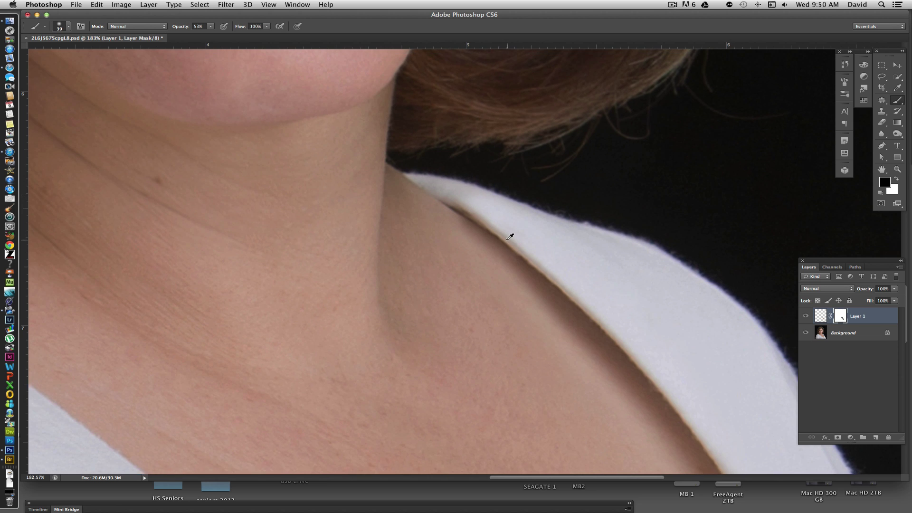
pyautogui.scroll(-1, 571, 317)
pyautogui.scroll(3, 574, 309)
pyautogui.scroll(2, 575, 311)
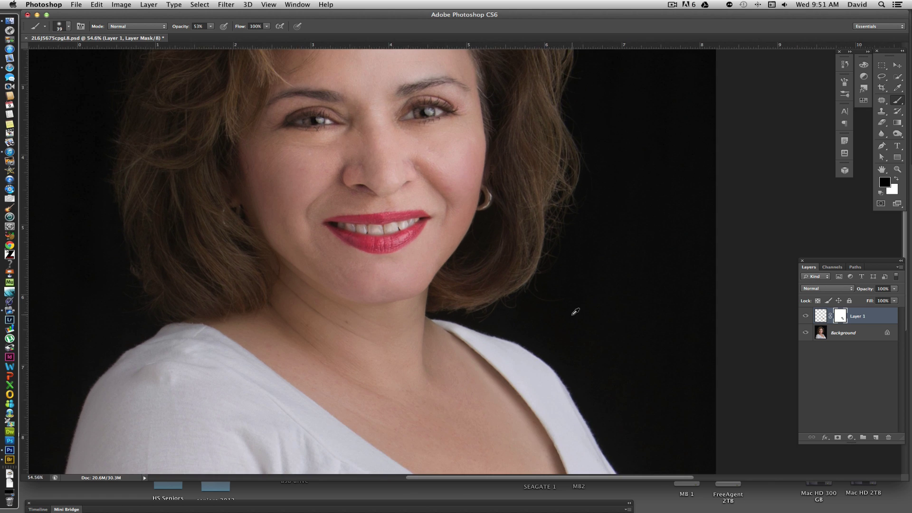
pyautogui.scroll(-5, 562, 329)
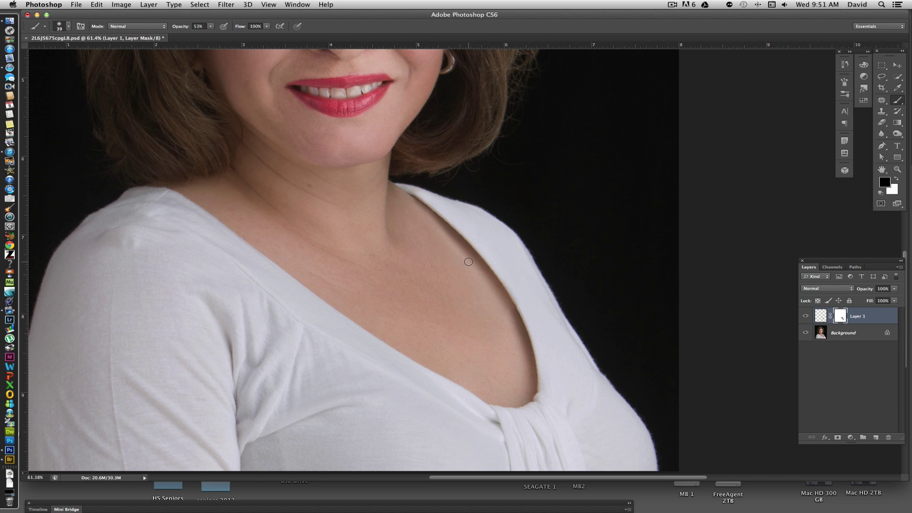
pyautogui.scroll(-1, 443, 249)
pyautogui.scroll(-5, 443, 247)
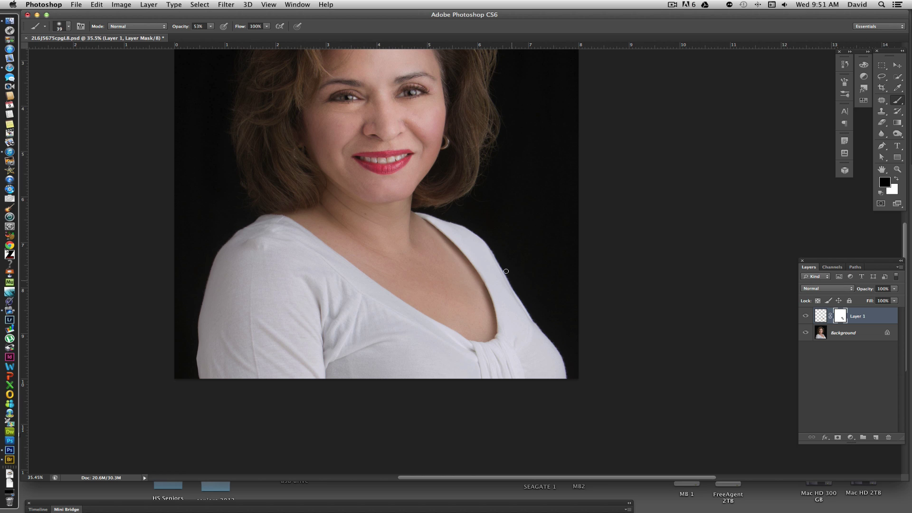
pyautogui.scroll(3, 433, 216)
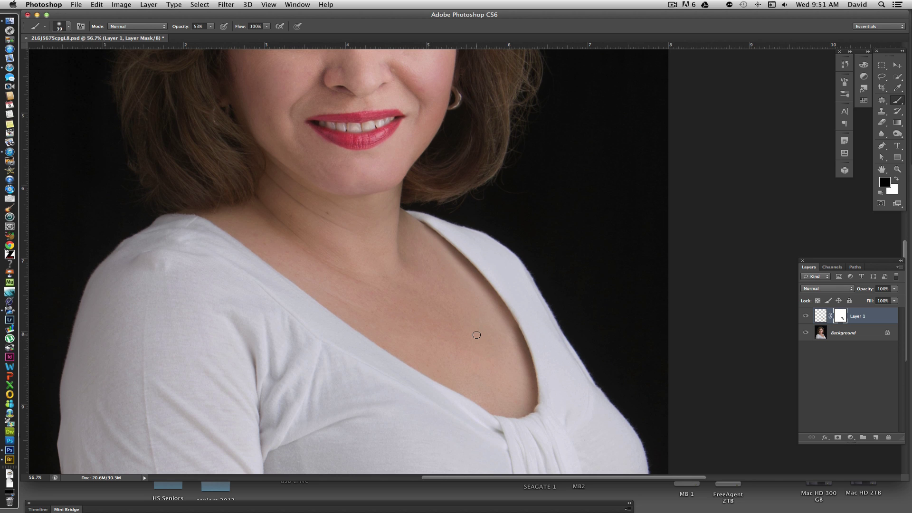